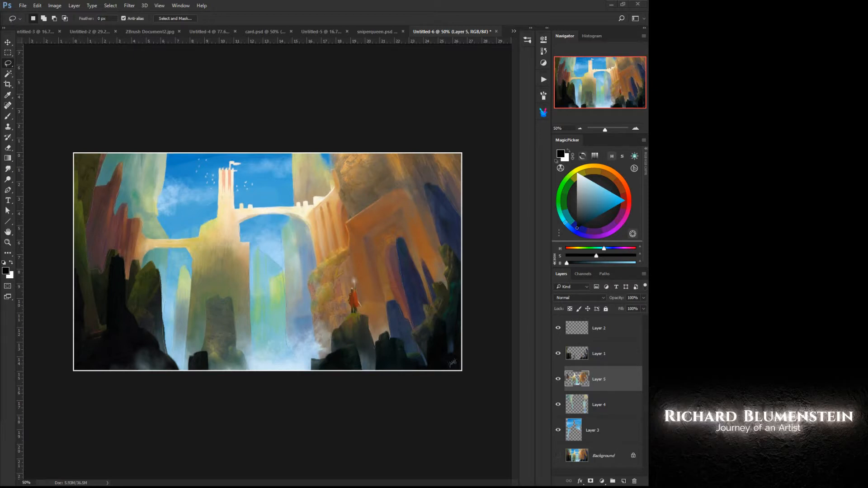
# Step: Show the Background layer and, on Layer 2, circle the base of the castle tower with a red brush
pyautogui.click(557, 457)
pyautogui.click(577, 330)
pyautogui.click(621, 200)
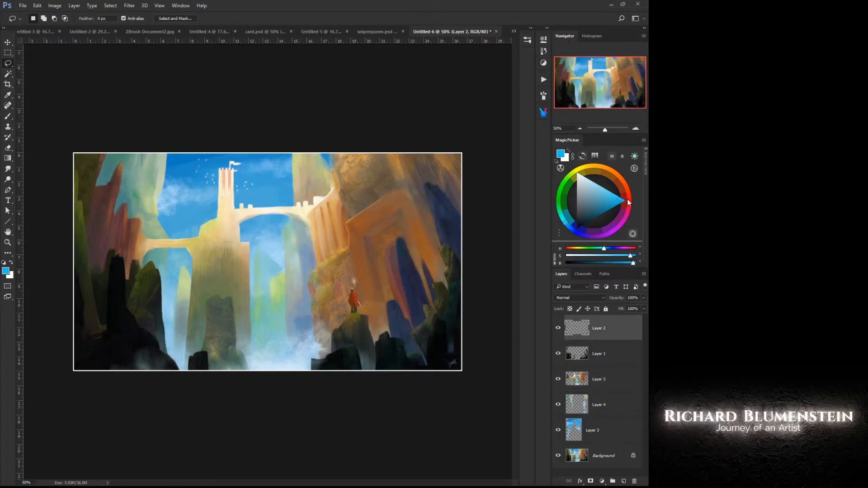
pyautogui.rightClick(210, 199)
pyautogui.click(210, 166)
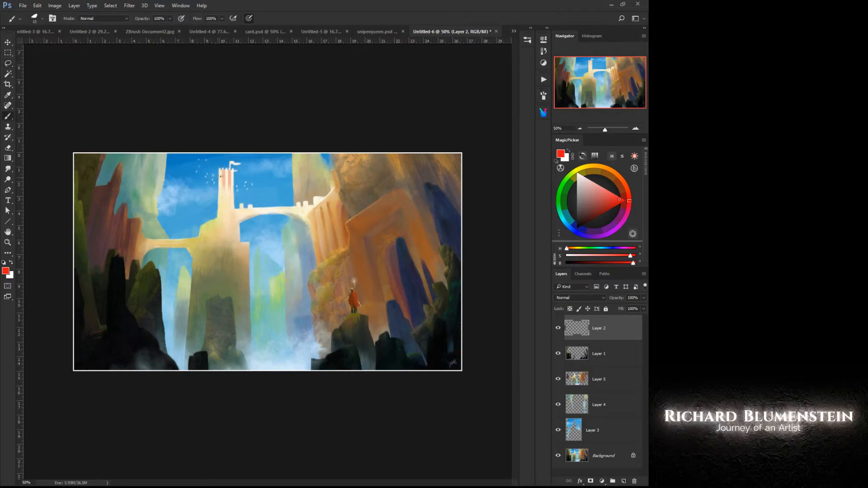
pyautogui.moveTo(221, 179)
pyautogui.mouseDown()
pyautogui.moveTo(241, 224)
pyautogui.moveTo(223, 180)
pyautogui.mouseUp()
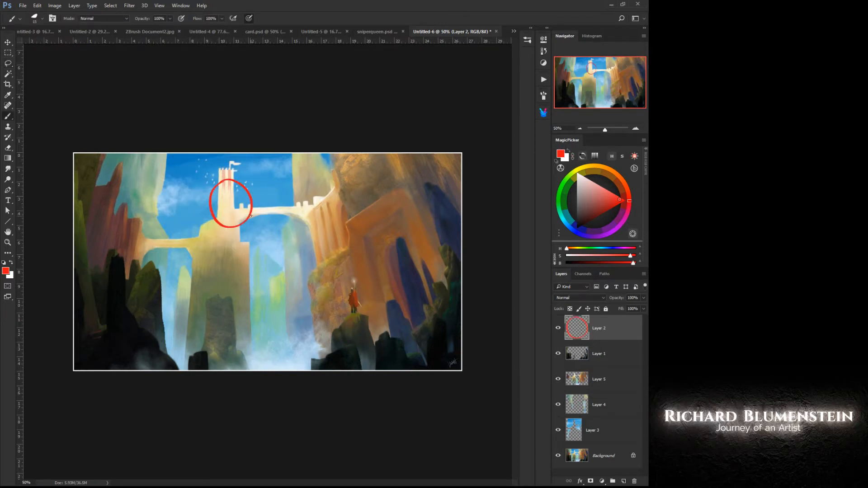
# Step: Draw three red arrows outward from the circle and outline the tower, its rock base and the bridge in red
pyautogui.moveTo(249, 216); pyautogui.dragTo(344, 278)
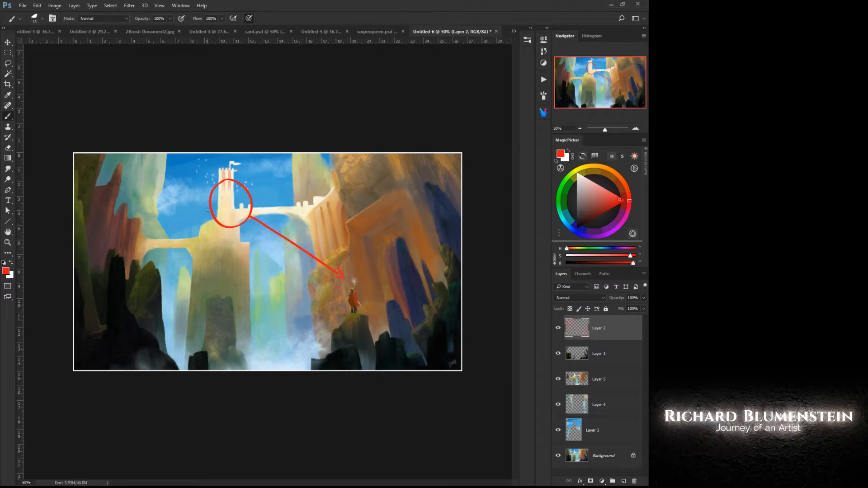
pyautogui.moveTo(208, 210); pyautogui.dragTo(154, 270)
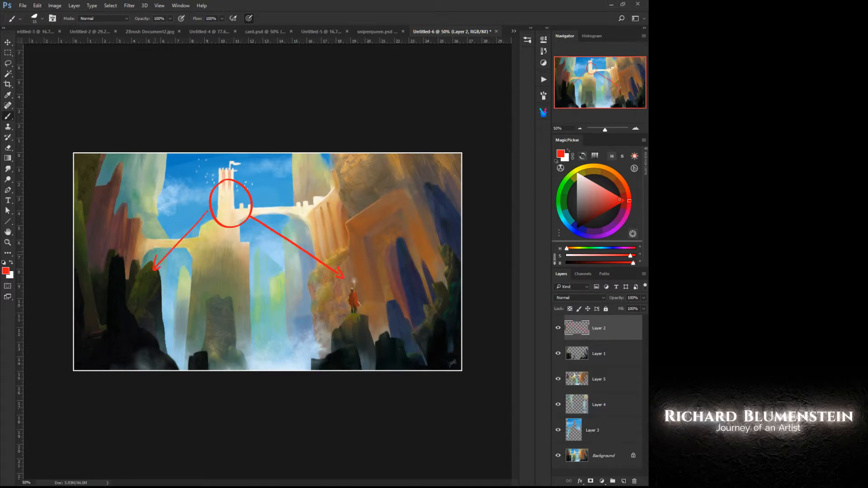
pyautogui.moveTo(207, 187); pyautogui.dragTo(163, 163)
pyautogui.moveTo(326, 197)
pyautogui.mouseDown()
pyautogui.moveTo(302, 218)
pyautogui.moveTo(263, 214)
pyautogui.moveTo(230, 239)
pyautogui.moveTo(203, 237)
pyautogui.moveTo(218, 168)
pyautogui.moveTo(237, 201)
pyautogui.moveTo(323, 197)
pyautogui.mouseUp()
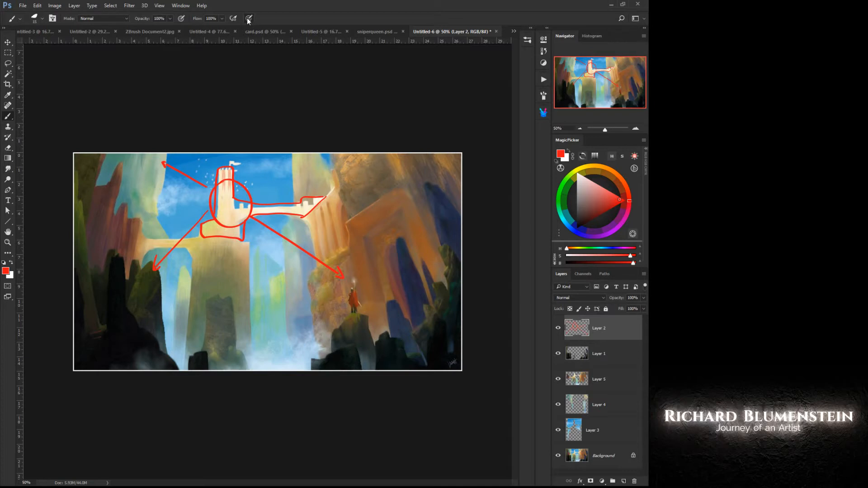
# Step: Delete Layer 2 with the red annotations and add a new empty layer above Layer 1
pyautogui.moveTo(574, 331); pyautogui.dragTo(635, 481)
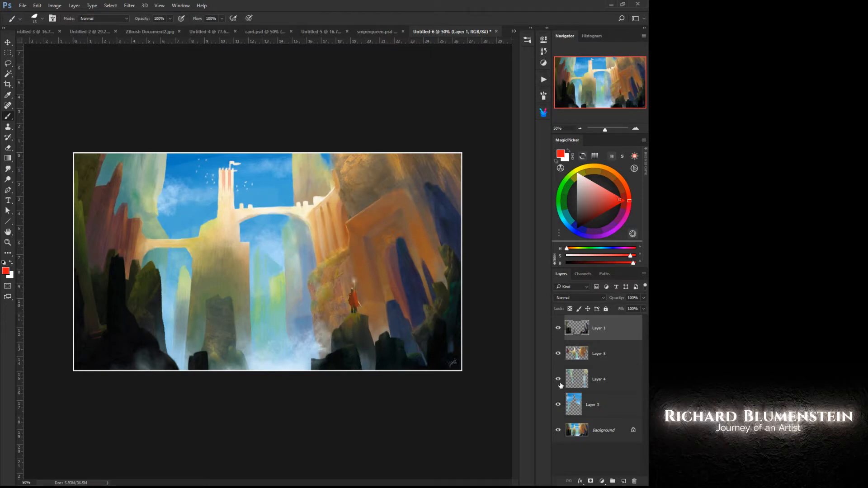
pyautogui.click(578, 354)
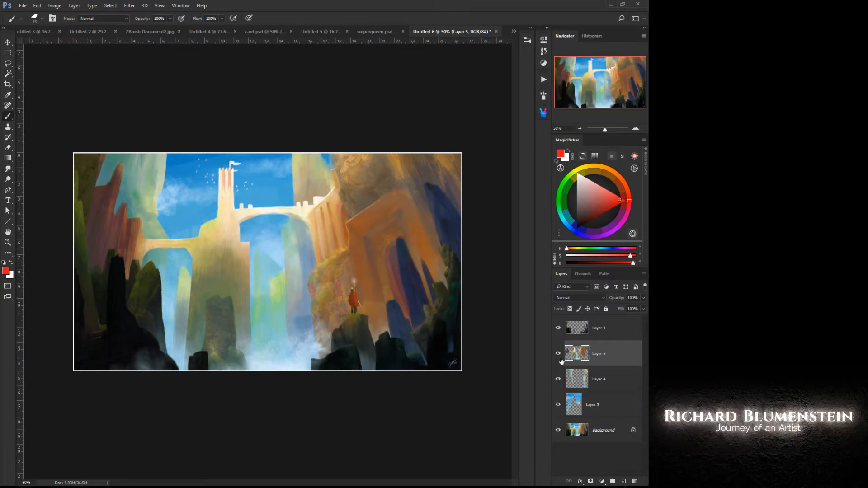
pyautogui.click(574, 330)
pyautogui.click(624, 482)
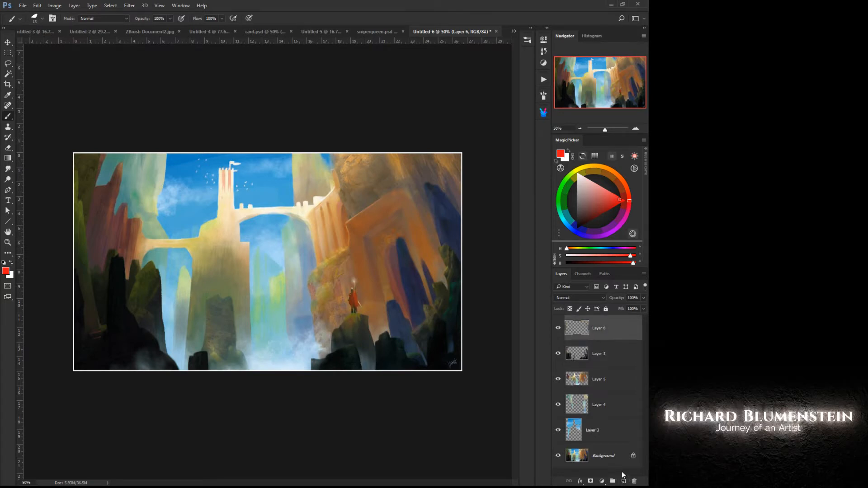
# Step: Sketch thin red pillar outlines beside the far cliff, at the tower's foot and beneath the main bridge, with a smaller brush
pyautogui.press('[')
pyautogui.press('[')
pyautogui.moveTo(163, 181); pyautogui.dragTo(164, 236)
pyautogui.moveTo(163, 181); pyautogui.dragTo(147, 238)
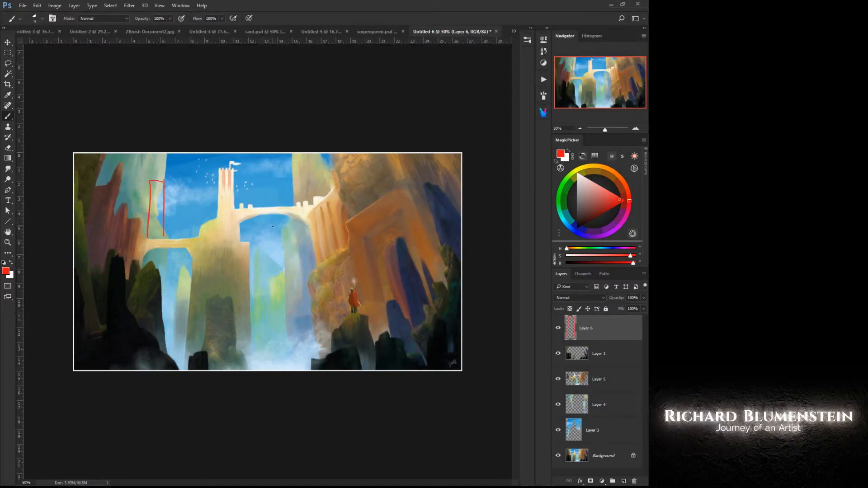
pyautogui.moveTo(271, 227); pyautogui.dragTo(271, 235)
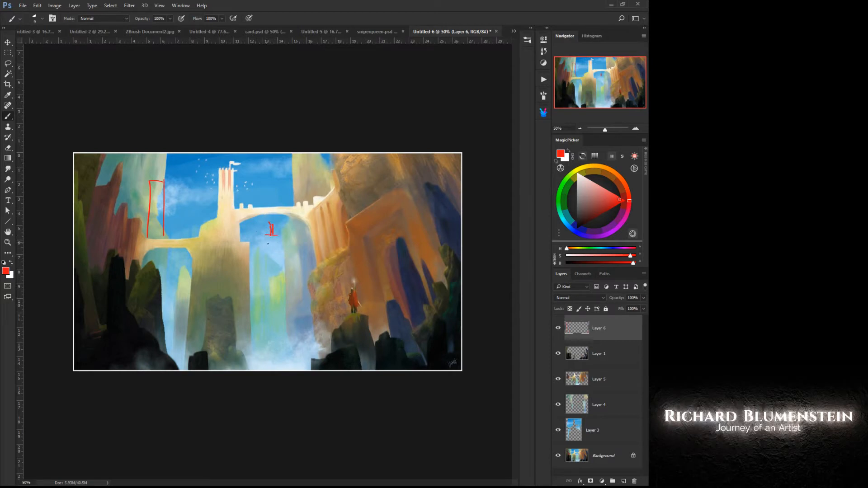
pyautogui.moveTo(267, 237)
pyautogui.mouseDown()
pyautogui.moveTo(267, 257)
pyautogui.moveTo(283, 236)
pyautogui.moveTo(281, 254)
pyautogui.moveTo(250, 197)
pyautogui.moveTo(238, 254)
pyautogui.mouseUp()
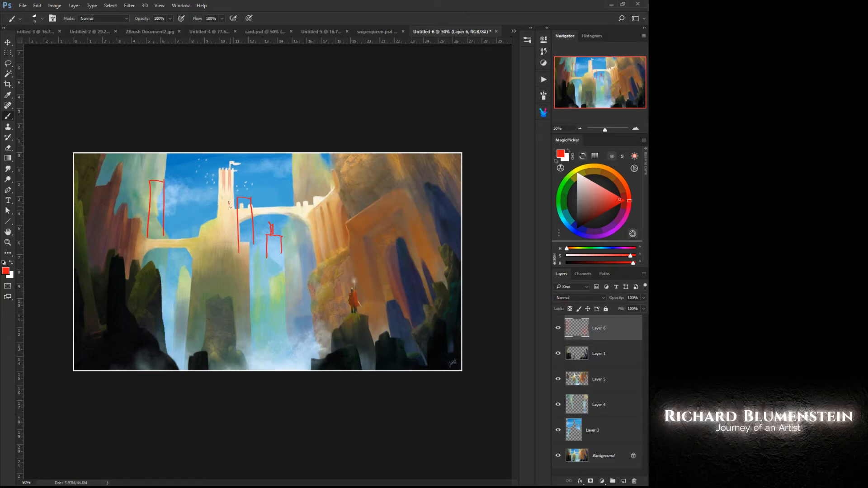
# Step: Sketch more red column outlines around the tower and reddish cliff plus an arrow across the sky, and delete this sketch layer
pyautogui.moveTo(225, 195)
pyautogui.mouseDown()
pyautogui.moveTo(225, 238)
pyautogui.moveTo(224, 225)
pyautogui.mouseUp()
pyautogui.moveTo(225, 199)
pyautogui.mouseDown()
pyautogui.moveTo(201, 192)
pyautogui.moveTo(197, 239)
pyautogui.mouseUp()
pyautogui.moveTo(133, 168)
pyautogui.mouseDown()
pyautogui.moveTo(134, 233)
pyautogui.moveTo(107, 173)
pyautogui.moveTo(106, 236)
pyautogui.mouseUp()
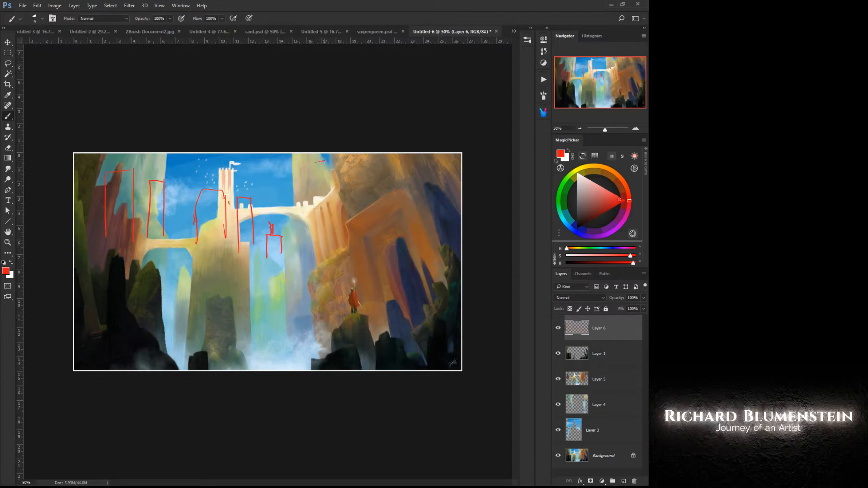
pyautogui.moveTo(316, 162); pyautogui.dragTo(170, 194)
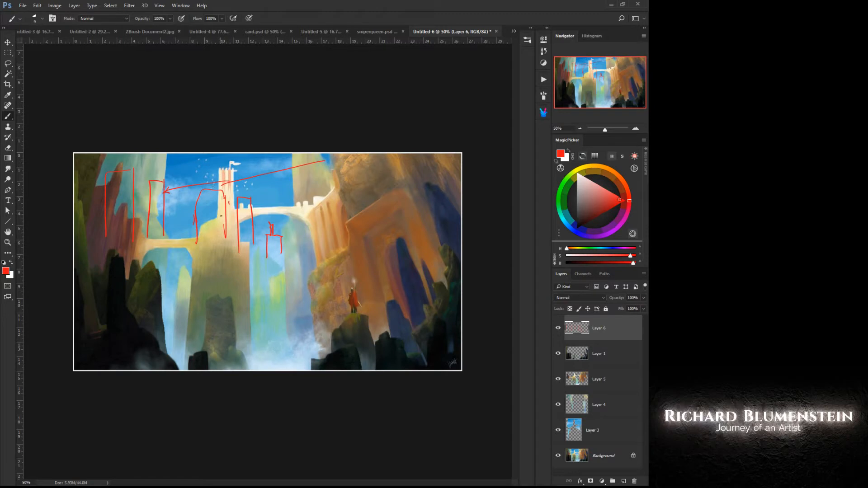
pyautogui.moveTo(223, 197); pyautogui.dragTo(224, 236)
pyautogui.moveTo(573, 329)
pyautogui.mouseDown()
pyautogui.moveTo(588, 470)
pyautogui.moveTo(635, 481)
pyautogui.mouseUp()
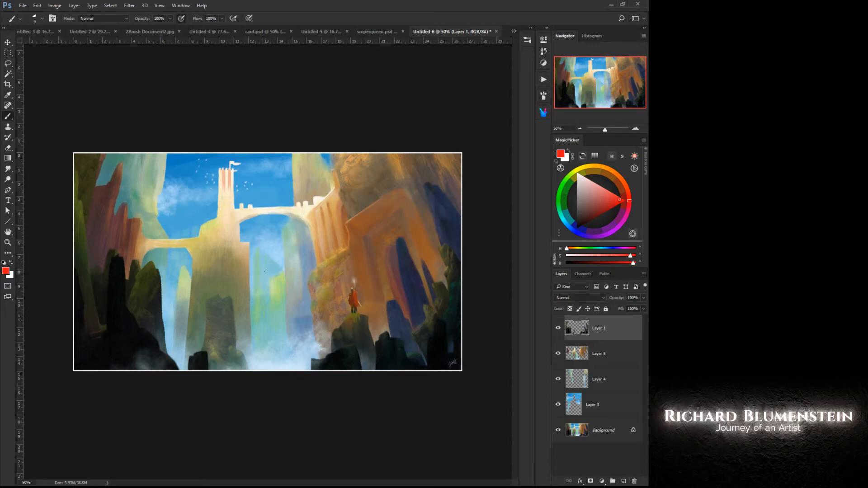
# Step: Select Layer 5, sample the pale cream near the bridge's cliff end, and lock the layer's transparent pixels
pyautogui.press(']')
pyautogui.press(']')
pyautogui.press(']')
pyautogui.press(']')
pyautogui.press(']')
pyautogui.press(']')
pyautogui.press(']')
pyautogui.click(572, 355)
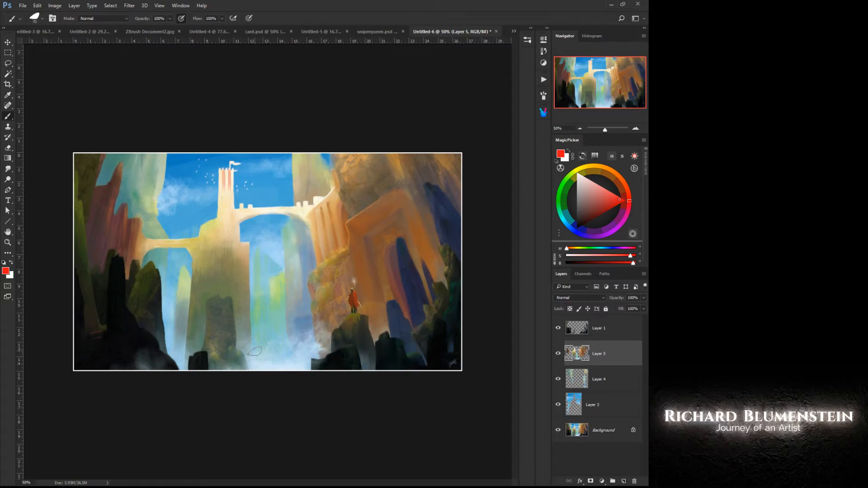
pyautogui.press('ctrl')
pyautogui.press('alt')
pyautogui.keyDown('alt'); pyautogui.click(323, 196); pyautogui.keyUp('alt')
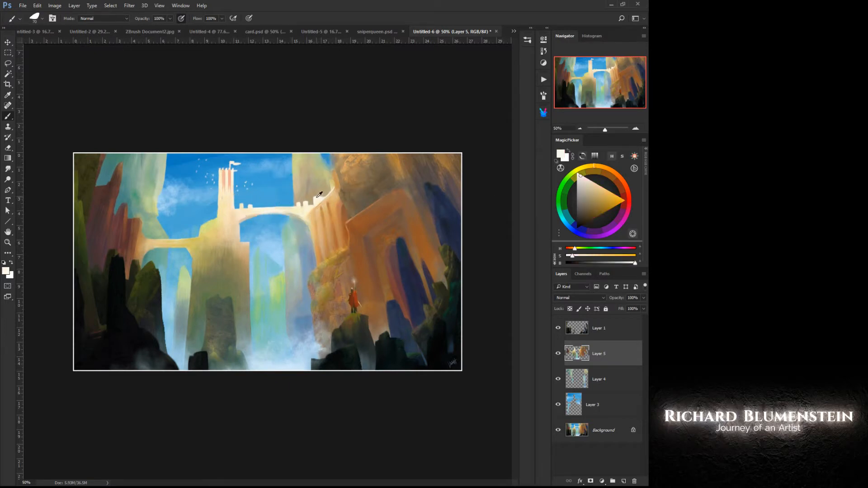
pyautogui.click(570, 309)
# Step: Paint cream highlights along the tower's sunlit edge and on the rock just below the bridge with a small brush
pyautogui.press('[')
pyautogui.press('[')
pyautogui.press('[')
pyautogui.press('[')
pyautogui.press('[')
pyautogui.press(']')
pyautogui.moveTo(232, 172); pyautogui.dragTo(232, 180)
pyautogui.press(']')
pyautogui.moveTo(236, 229); pyautogui.dragTo(236, 239)
pyautogui.click(580, 175)
pyautogui.keyDown('alt'); pyautogui.click(229, 224); pyautogui.keyUp('alt')
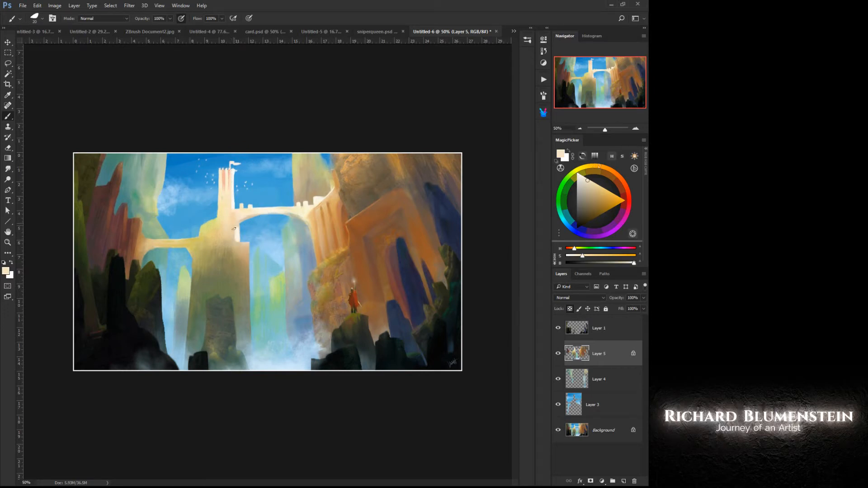
# Step: Shade the undersides of both bridge arches with olive-brown sampled from the central pillar, using a larger brush
pyautogui.keyDown('alt'); pyautogui.click(229, 261); pyautogui.keyUp('alt')
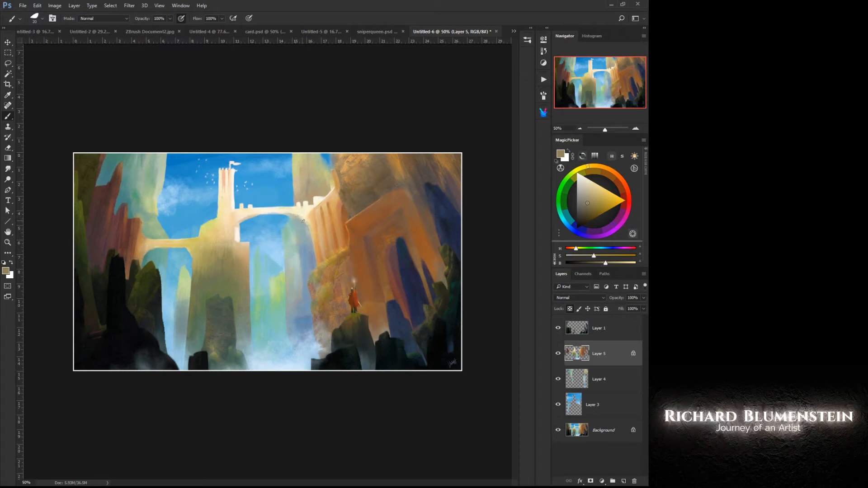
pyautogui.press(']')
pyautogui.press(']')
pyautogui.press(']')
pyautogui.moveTo(262, 215)
pyautogui.mouseDown()
pyautogui.moveTo(240, 222)
pyautogui.moveTo(293, 221)
pyautogui.moveTo(237, 222)
pyautogui.moveTo(293, 217)
pyautogui.mouseUp()
pyautogui.moveTo(184, 246); pyautogui.dragTo(153, 248)
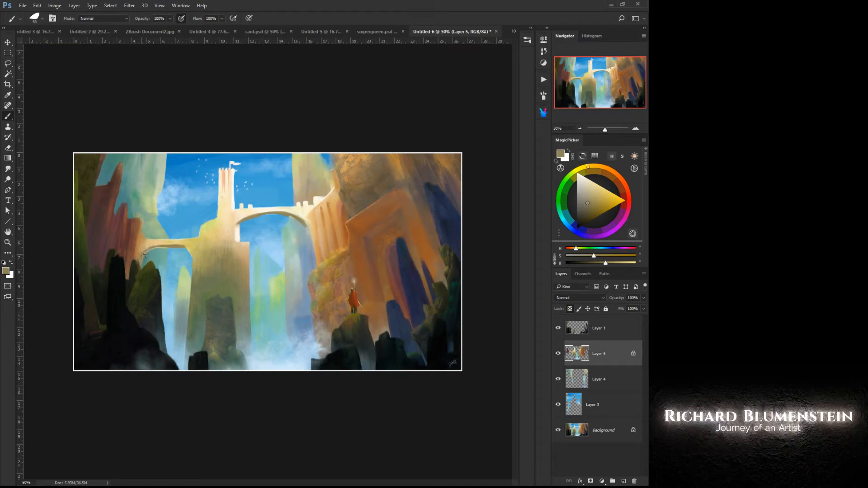
pyautogui.moveTo(181, 247); pyautogui.dragTo(145, 247)
# Step: Sample the pale cream and paint a bright highlight down the sunlit edge of the central rock pillar
pyautogui.keyDown('alt'); pyautogui.click(239, 253); pyautogui.keyUp('alt')
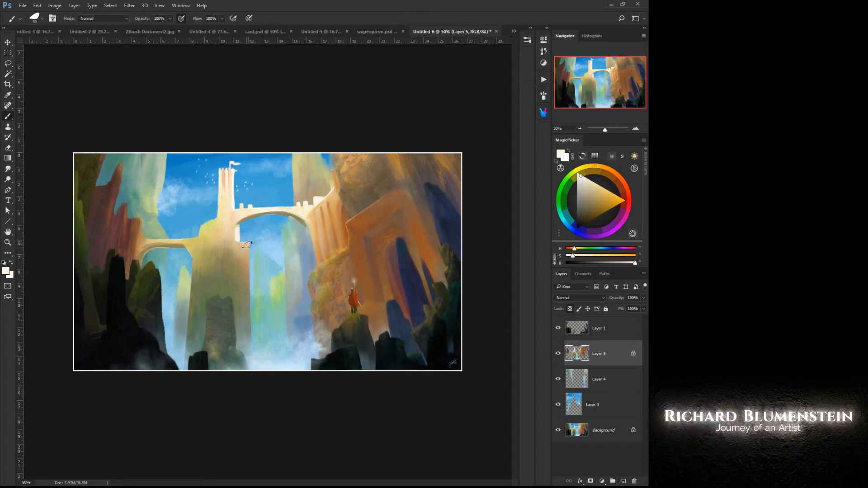
pyautogui.moveTo(247, 242); pyautogui.dragTo(248, 284)
pyautogui.moveTo(248, 243); pyautogui.dragTo(247, 298)
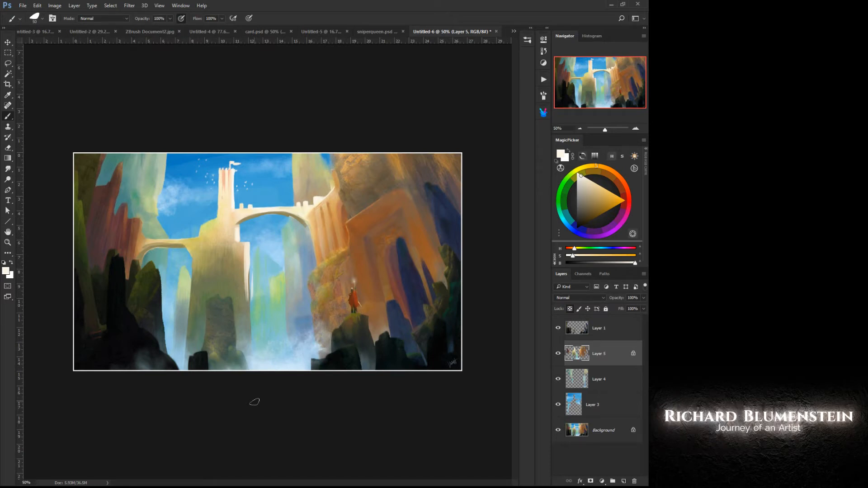
# Step: Paint sampled orange light along the uprights of the cliff's carved frame and add brown shading beneath its lintel
pyautogui.press('alt')
pyautogui.keyDown('alt'); pyautogui.click(410, 202); pyautogui.keyUp('alt')
pyautogui.keyDown('alt'); pyautogui.click(362, 156); pyautogui.keyUp('alt')
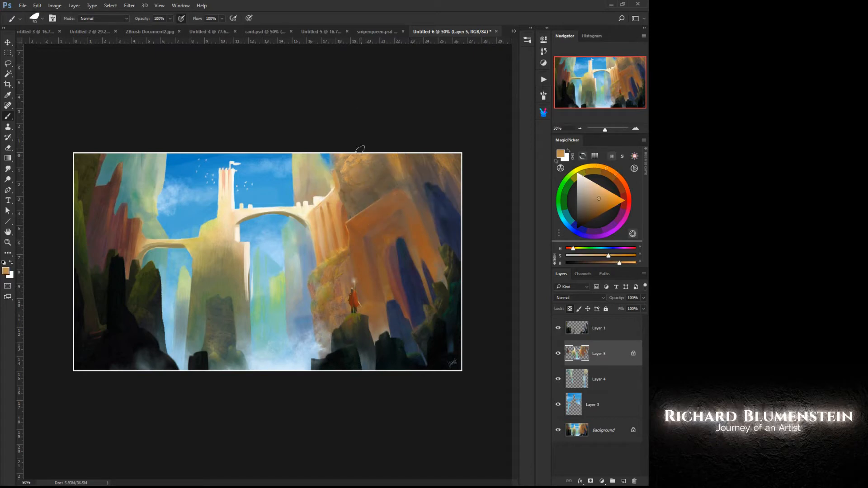
pyautogui.press('[')
pyautogui.moveTo(409, 202); pyautogui.dragTo(438, 274)
pyautogui.moveTo(409, 194); pyautogui.dragTo(443, 291)
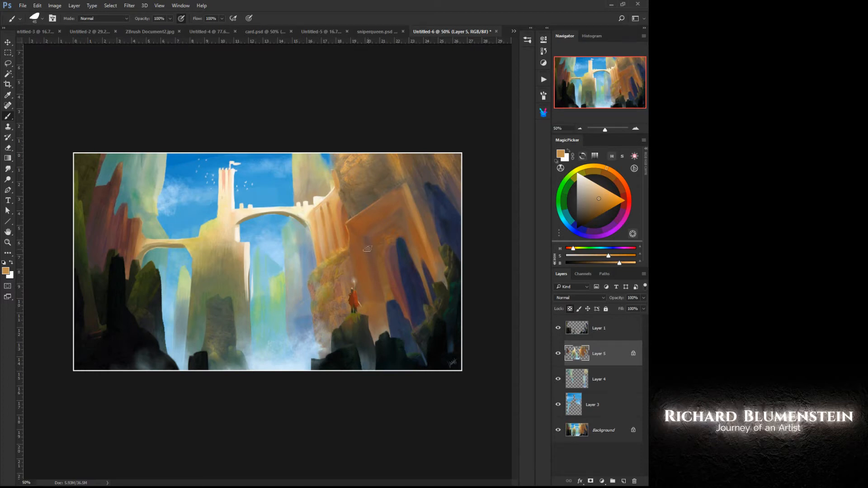
pyautogui.moveTo(369, 247)
pyautogui.mouseDown()
pyautogui.moveTo(375, 298)
pyautogui.moveTo(378, 288)
pyautogui.mouseUp()
pyautogui.keyDown('alt'); pyautogui.click(400, 211); pyautogui.keyUp('alt')
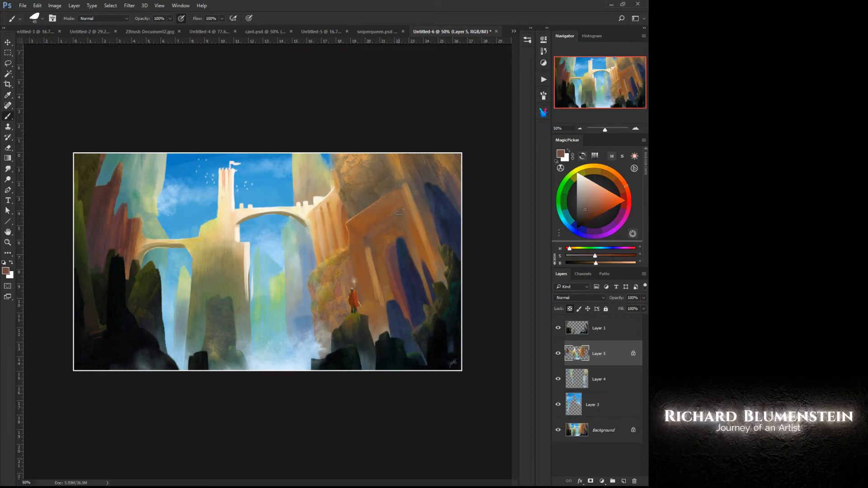
pyautogui.press('[')
pyautogui.press('ctrl')
pyautogui.keyDown('ctrl'); pyautogui.click(411, 281); pyautogui.keyUp('ctrl')
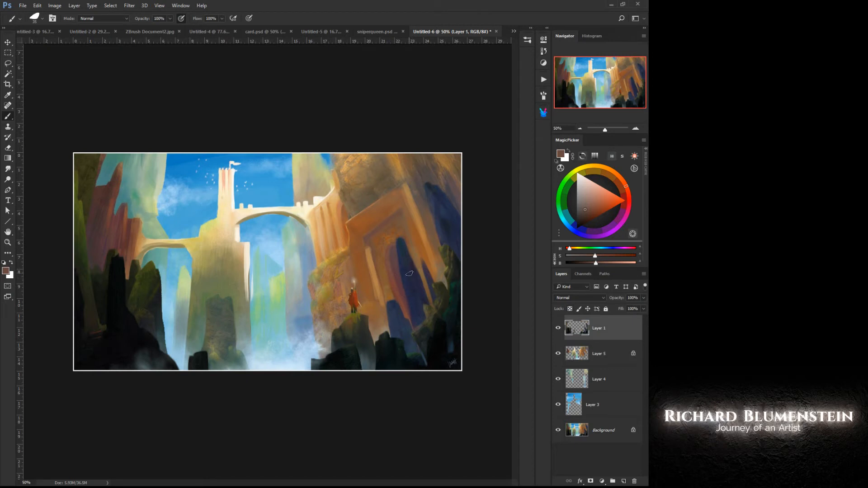
pyautogui.middleClick(413, 286)
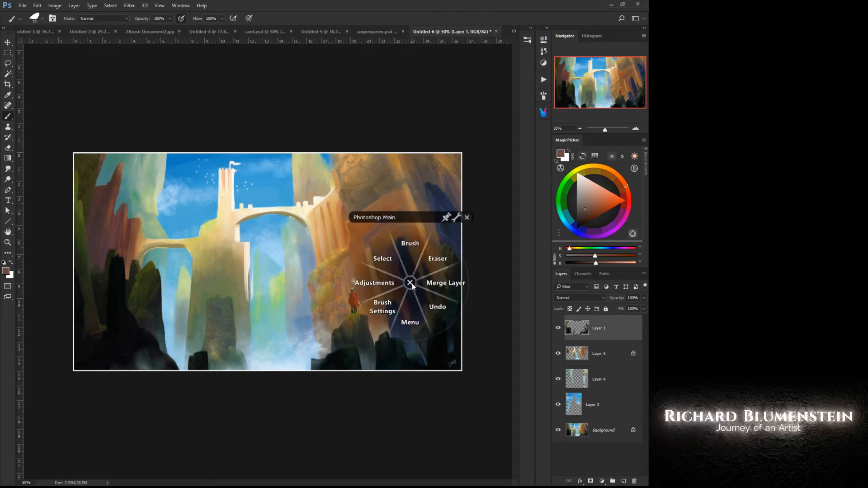
pyautogui.click(428, 262)
pyautogui.press(']')
pyautogui.press(']')
pyautogui.press(']')
pyautogui.press(']')
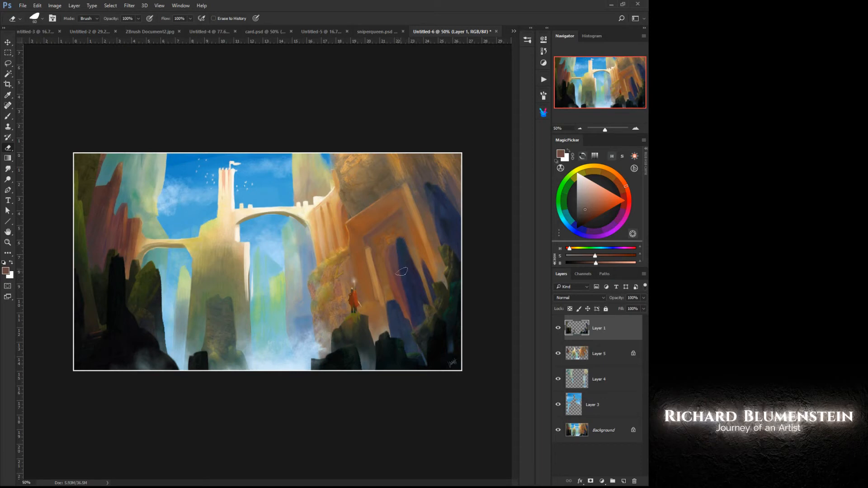
pyautogui.keyDown('ctrl'); pyautogui.click(394, 260); pyautogui.keyUp('ctrl')
pyautogui.rightClick(390, 257)
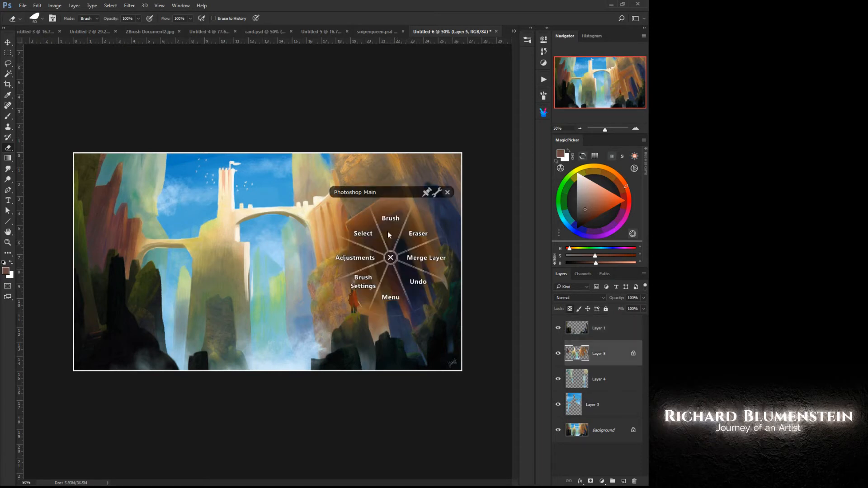
pyautogui.click(389, 222)
# Step: Unlock Layer 5's transparent pixels and paint sampled brown over the top of the dark blue opening in the carved frame
pyautogui.click(570, 309)
pyautogui.keyDown('alt'); pyautogui.click(398, 261); pyautogui.keyUp('alt')
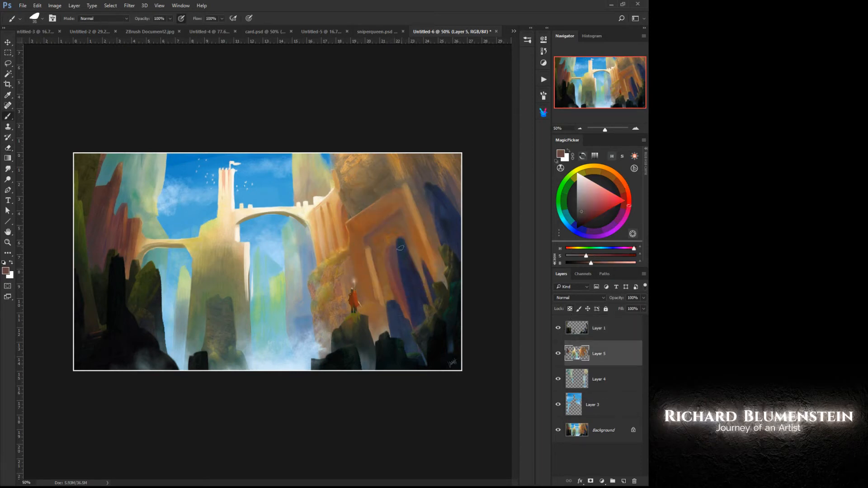
pyautogui.moveTo(393, 245)
pyautogui.mouseDown()
pyautogui.moveTo(411, 271)
pyautogui.moveTo(397, 249)
pyautogui.moveTo(409, 274)
pyautogui.moveTo(398, 272)
pyautogui.moveTo(405, 289)
pyautogui.moveTo(411, 264)
pyautogui.moveTo(396, 238)
pyautogui.moveTo(410, 249)
pyautogui.mouseUp()
pyautogui.keyDown('alt'); pyautogui.click(400, 246); pyautogui.keyUp('alt')
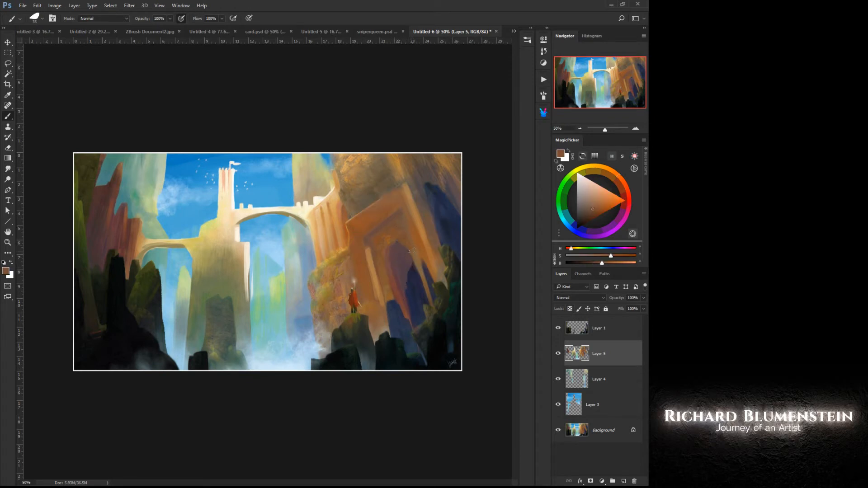
# Step: Refine the arched doorway and inner edges of the carved frame with sampled brown and orange tones, using small brush sizes
pyautogui.keyDown('alt'); pyautogui.click(374, 230); pyautogui.keyUp('alt')
pyautogui.press('[')
pyautogui.press('[')
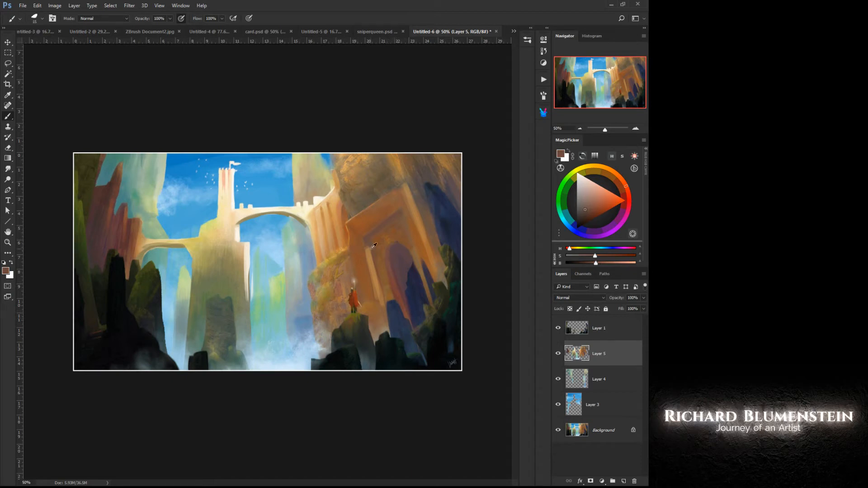
pyautogui.keyDown('alt'); pyautogui.click(369, 262); pyautogui.keyUp('alt')
pyautogui.press(']')
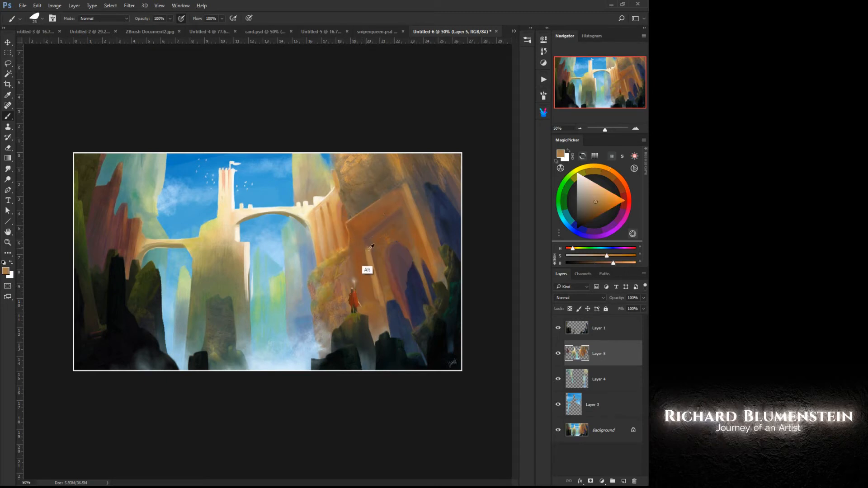
pyautogui.press('[')
pyautogui.press('[')
pyautogui.press('[')
# Step: Lock Layer 1's transparent pixels and paint sampled olive green along the top of the dark rock in front of the central pillar
pyautogui.press('ctrl')
pyautogui.keyDown('ctrl'); pyautogui.click(227, 312); pyautogui.keyUp('ctrl')
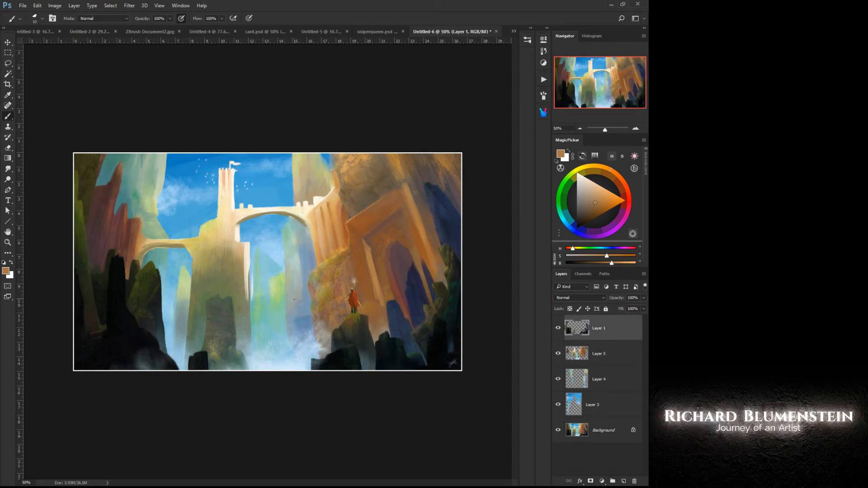
pyautogui.click(570, 309)
pyautogui.press('alt')
pyautogui.keyDown('alt'); pyautogui.click(216, 351); pyautogui.keyUp('alt')
pyautogui.press(']')
pyautogui.press(']')
pyautogui.press(']')
pyautogui.press(']')
pyautogui.press(']')
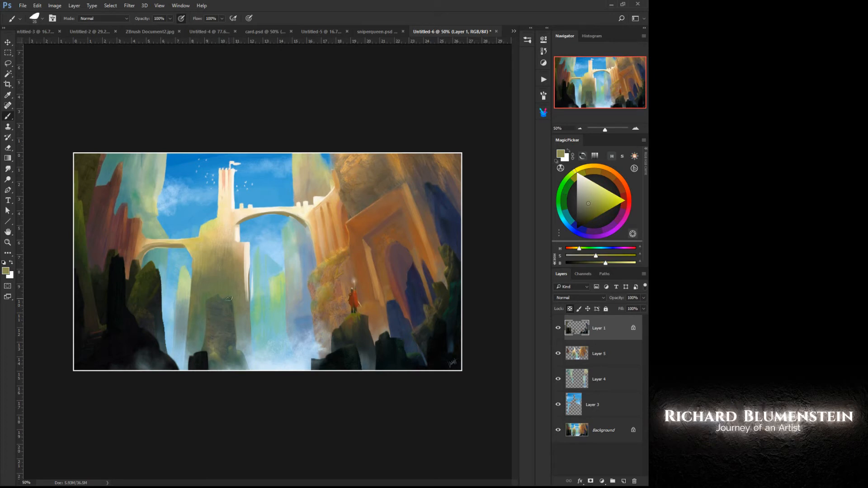
pyautogui.moveTo(229, 299)
pyautogui.mouseDown()
pyautogui.moveTo(235, 336)
pyautogui.moveTo(224, 284)
pyautogui.moveTo(218, 309)
pyautogui.mouseUp()
# Step: Refine the small rock's vertical highlights with a smaller brush and sample a grey-green from its lower part
pyautogui.press('[')
pyautogui.press('[')
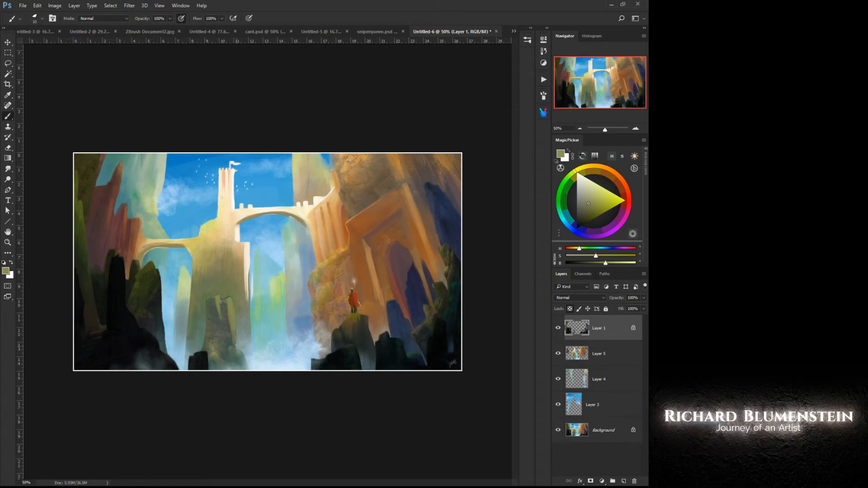
pyautogui.press(']')
pyautogui.keyDown('alt'); pyautogui.click(239, 353); pyautogui.keyUp('alt')
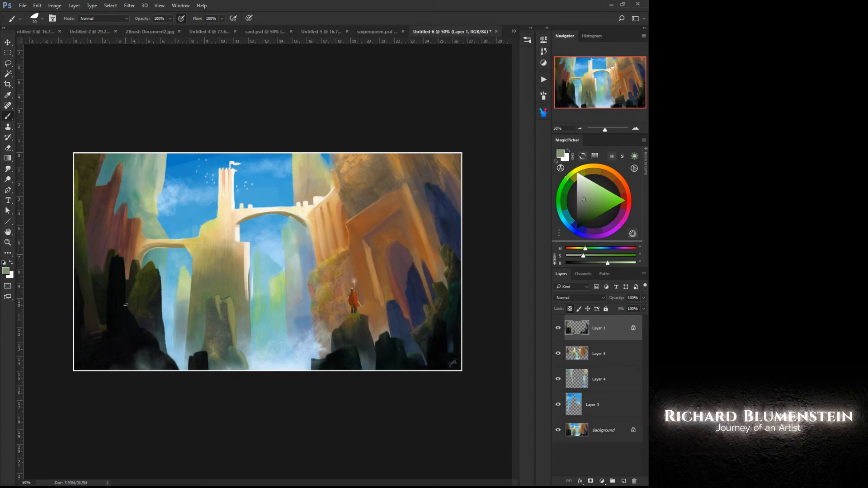
# Step: Sample near-black from the foreground and shade the dark rocks on the left side of the painting with a larger brush
pyautogui.keyDown('alt'); pyautogui.click(167, 357); pyautogui.keyUp('alt')
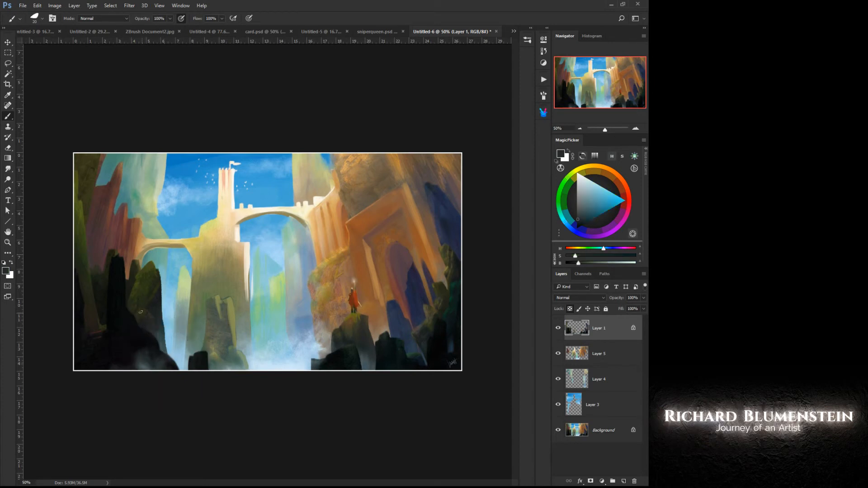
pyautogui.press(']')
pyautogui.press(']')
pyautogui.press(']')
pyautogui.moveTo(121, 261); pyautogui.dragTo(124, 312)
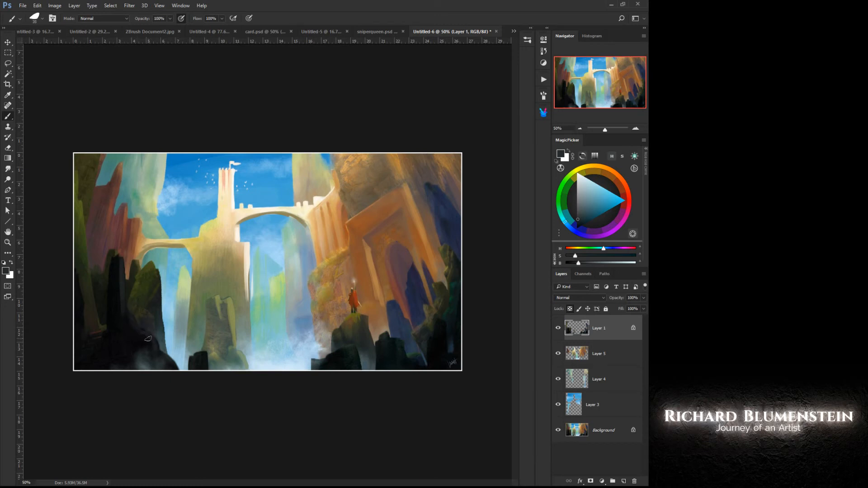
pyautogui.press(']')
# Step: Lock Layer 5's transparent pixels and paint sampled orange-brown light along the edges of the left cliff's red spires
pyautogui.hotkey('alt', '[')
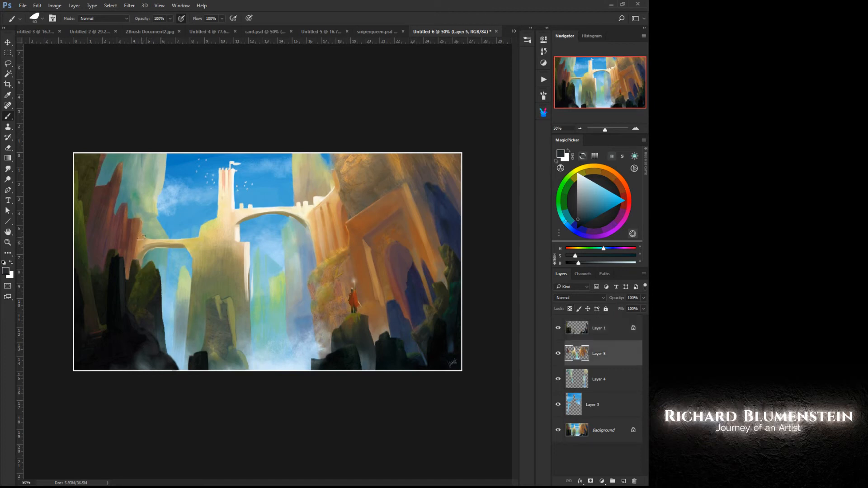
pyautogui.click(571, 309)
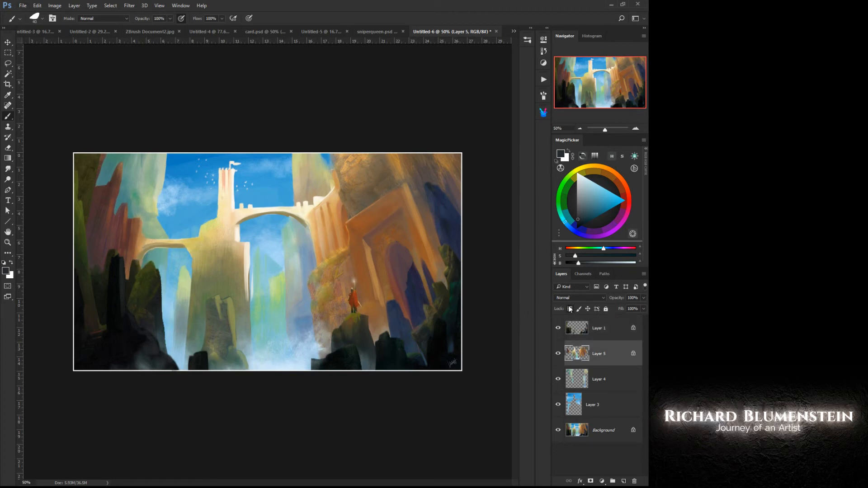
pyautogui.keyDown('alt'); pyautogui.click(140, 234); pyautogui.keyUp('alt')
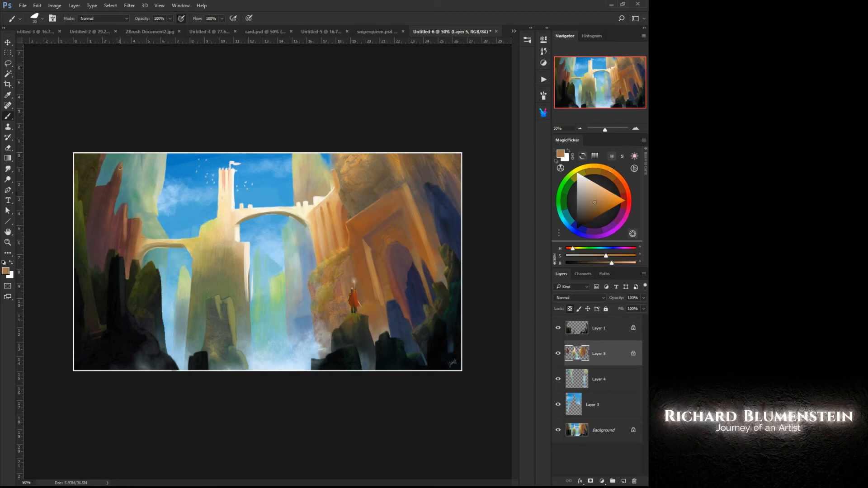
pyautogui.moveTo(120, 168); pyautogui.dragTo(114, 206)
pyautogui.moveTo(121, 178); pyautogui.dragTo(111, 226)
pyautogui.press(']')
pyautogui.moveTo(104, 158); pyautogui.dragTo(101, 165)
# Step: Sample brown from the right cliff and paint it with a larger brush over the rock columns where the main bridge ends
pyautogui.press('ctrl')
pyautogui.keyDown('alt'); pyautogui.click(338, 211); pyautogui.keyUp('alt')
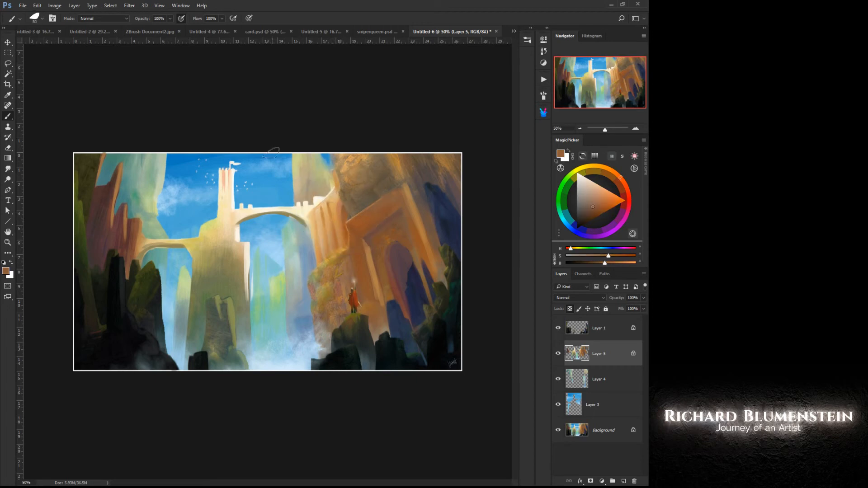
pyautogui.press(']')
pyautogui.press(']')
pyautogui.press(']')
pyautogui.moveTo(325, 202)
pyautogui.mouseDown()
pyautogui.moveTo(333, 196)
pyautogui.moveTo(318, 257)
pyautogui.mouseUp()
# Step: Define the brown shading beneath the main bridge's cliff end and down the adjoining columns using a smaller brush
pyautogui.press('[')
pyautogui.press('[')
pyautogui.press('[')
pyautogui.press('[')
pyautogui.press('[')
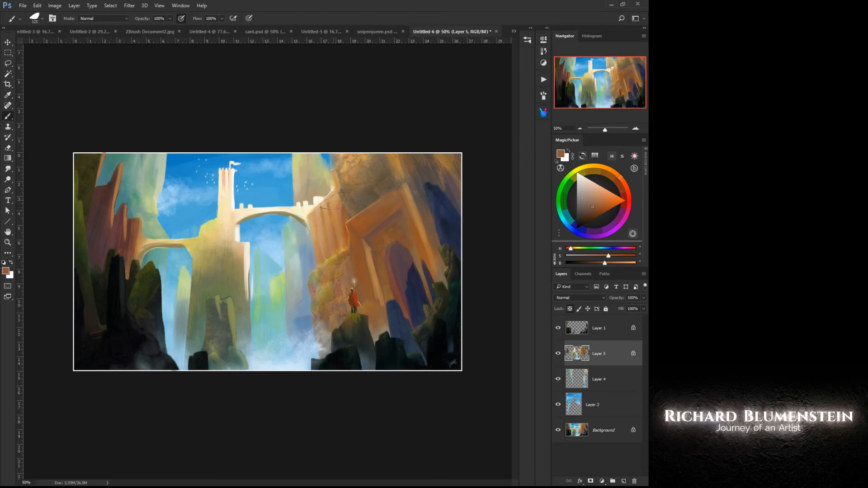
pyautogui.moveTo(308, 218)
pyautogui.mouseDown()
pyautogui.moveTo(317, 253)
pyautogui.moveTo(314, 233)
pyautogui.moveTo(318, 239)
pyautogui.moveTo(322, 235)
pyautogui.mouseUp()
pyautogui.moveTo(327, 201); pyautogui.dragTo(339, 230)
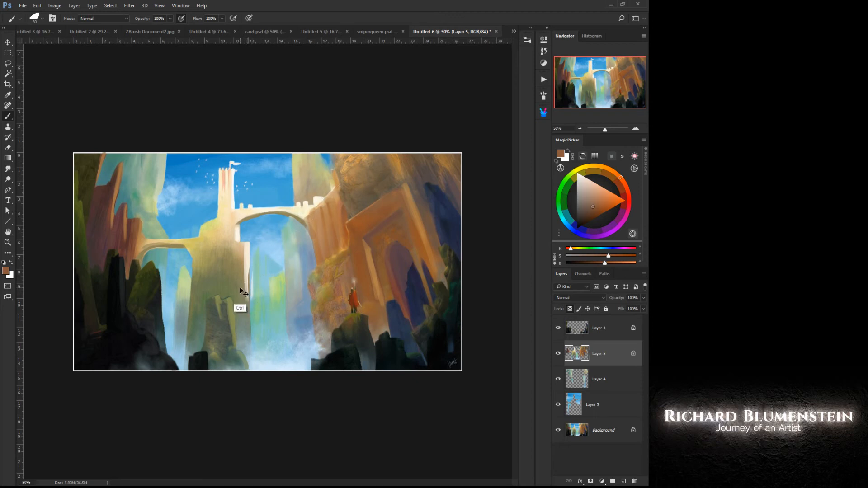
# Step: Trim the central pillar's bright edge with sampled grey-green and beige, and add a cream highlight below the arch's left end
pyautogui.keyDown('alt'); pyautogui.click(246, 322); pyautogui.keyUp('alt')
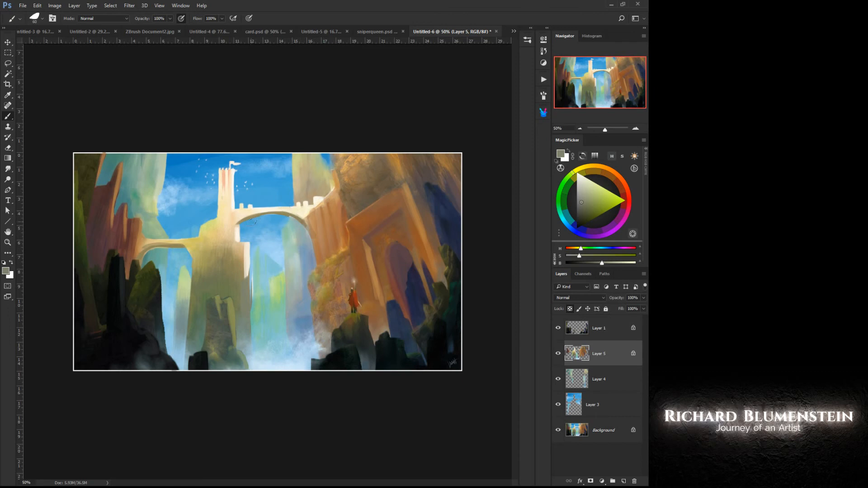
pyautogui.keyDown('alt'); pyautogui.click(239, 241); pyautogui.keyUp('alt')
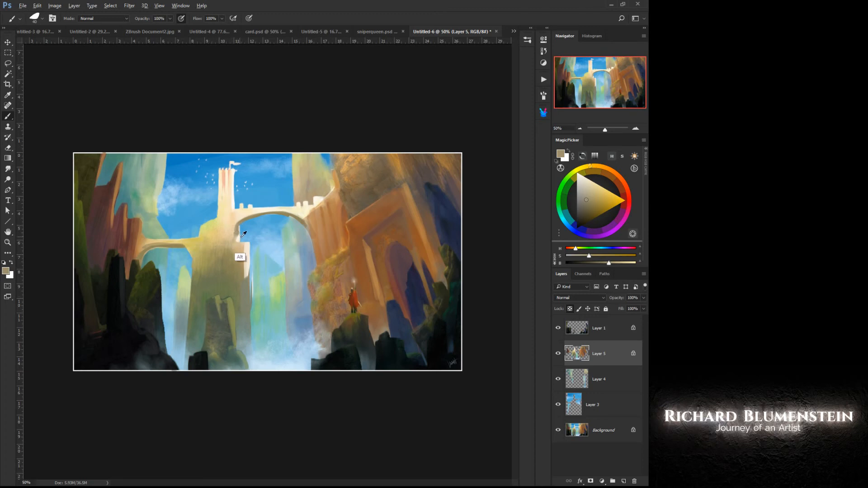
pyautogui.keyDown('alt'); pyautogui.click(240, 256); pyautogui.keyUp('alt')
pyautogui.moveTo(236, 235); pyautogui.dragTo(236, 238)
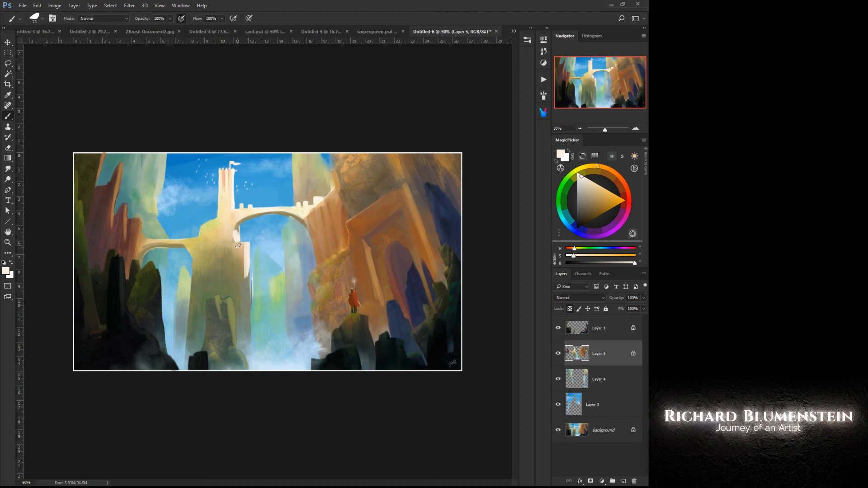
# Step: Sample warm tones from the pillar and tower and paint them down the upper face of the central pillar
pyautogui.keyDown('alt'); pyautogui.click(218, 248); pyautogui.keyUp('alt')
pyautogui.keyDown('alt'); pyautogui.click(226, 191); pyautogui.keyUp('alt')
pyautogui.moveTo(222, 245); pyautogui.dragTo(220, 277)
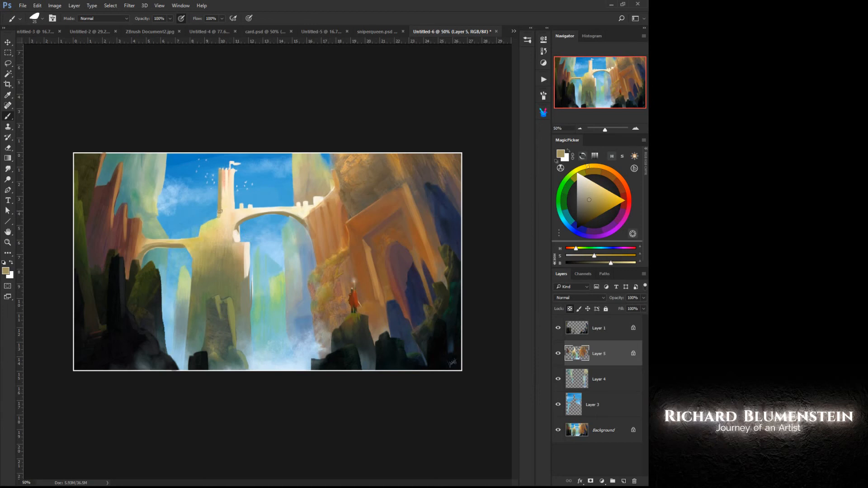
# Step: Refine the castle tower with sampled sky blue and pale peach, painting down its shaft with a smaller brush
pyautogui.keyDown('alt'); pyautogui.click(222, 162); pyautogui.keyUp('alt')
pyautogui.keyDown('alt'); pyautogui.click(220, 167); pyautogui.keyUp('alt')
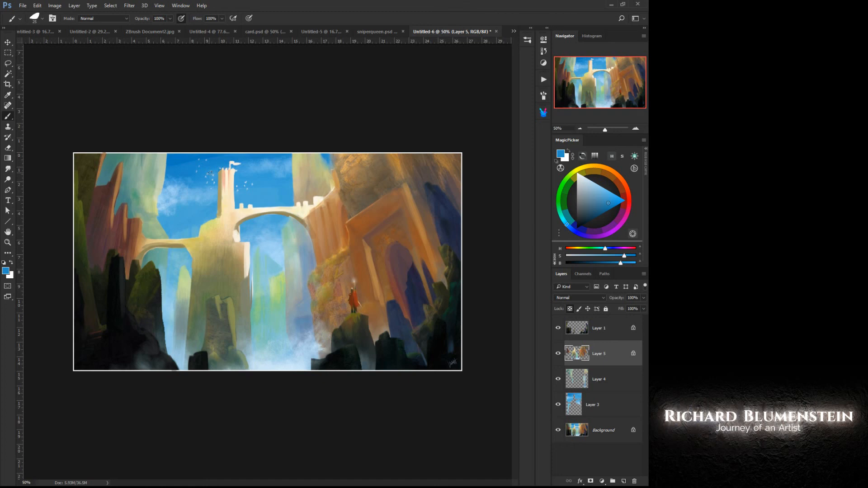
pyautogui.keyDown('alt'); pyautogui.click(223, 188); pyautogui.keyUp('alt')
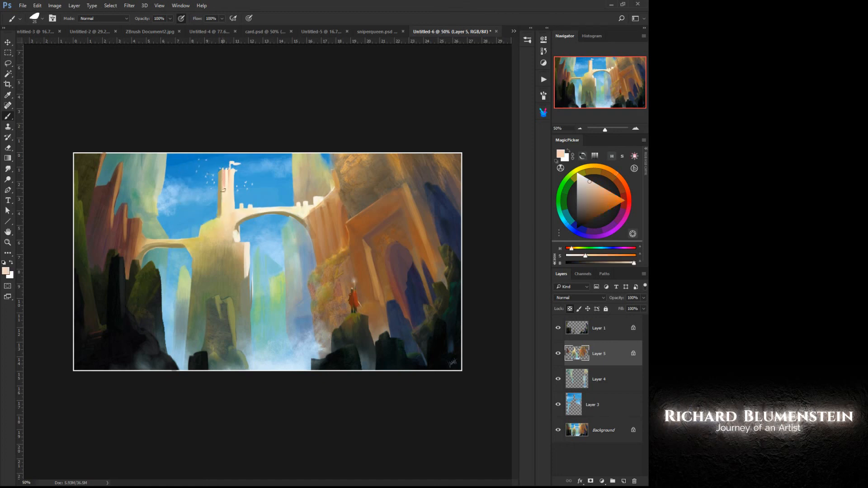
pyautogui.press('[')
pyautogui.moveTo(222, 170); pyautogui.dragTo(223, 213)
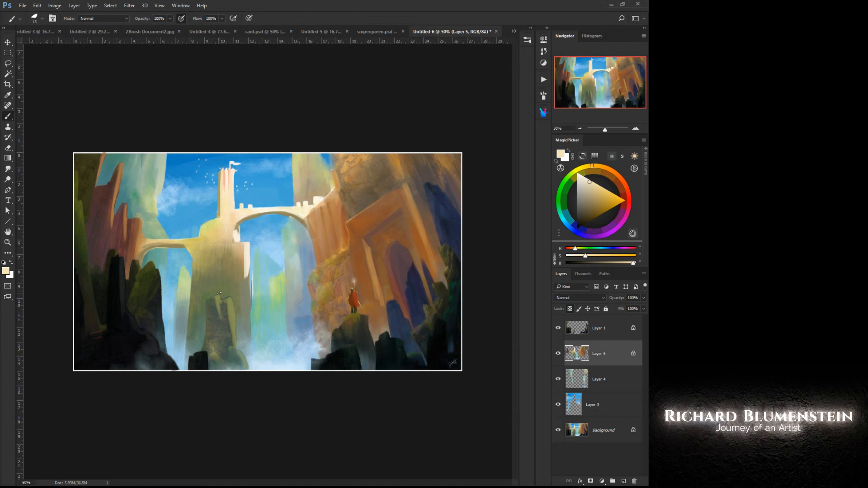
# Step: Sample dark reddish brown and paint vertical shading into the left cliff's red rock face, adjusting the brush size
pyautogui.keyDown('alt'); pyautogui.click(114, 230); pyautogui.keyUp('alt')
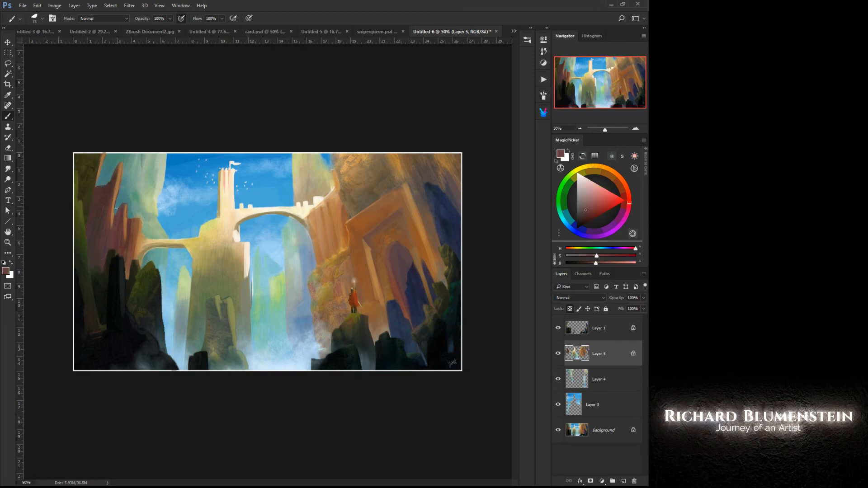
pyautogui.press(']')
pyautogui.moveTo(112, 209); pyautogui.dragTo(111, 232)
pyautogui.press('[')
pyautogui.press('[')
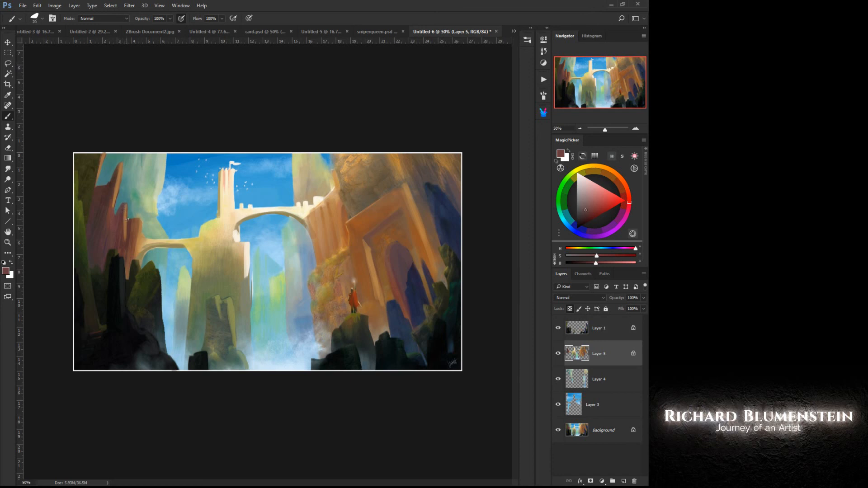